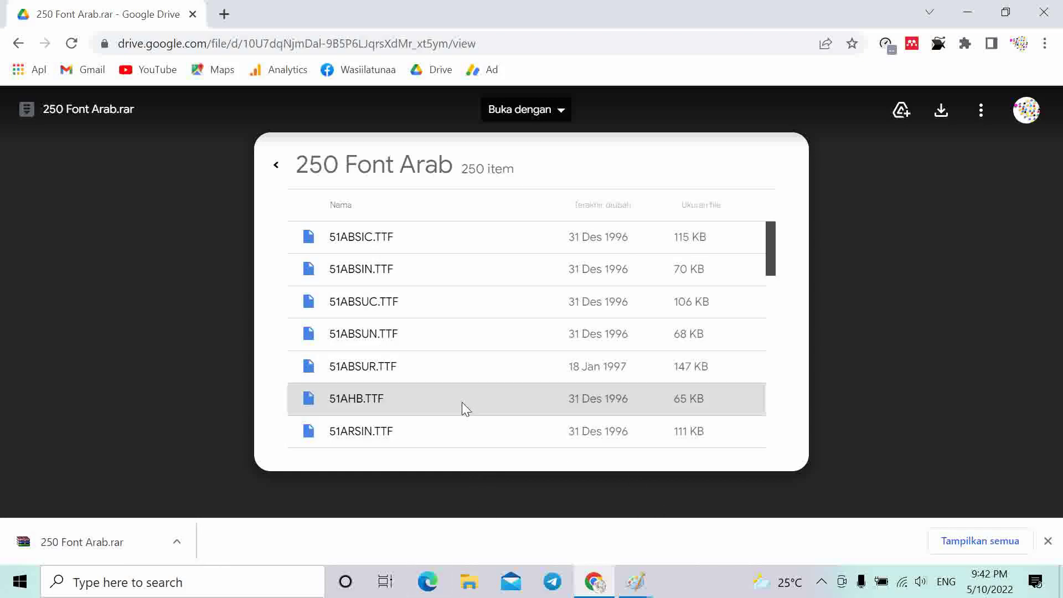
# - Show the downloaded 250 Font Arab.rar in its folder and open the archive with WinRAR
pyautogui.click(178, 547)
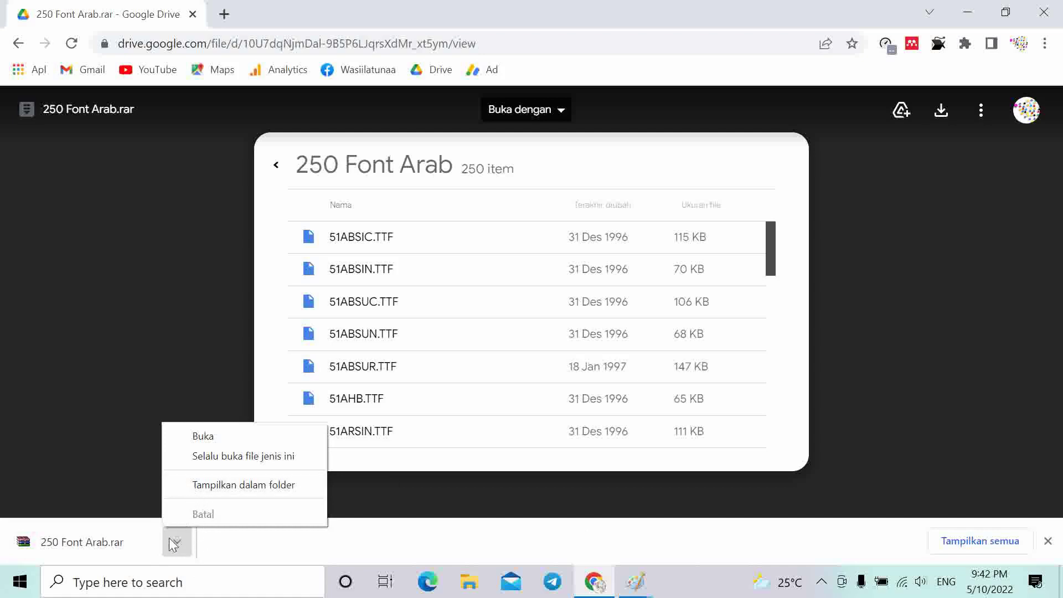
pyautogui.click(221, 490)
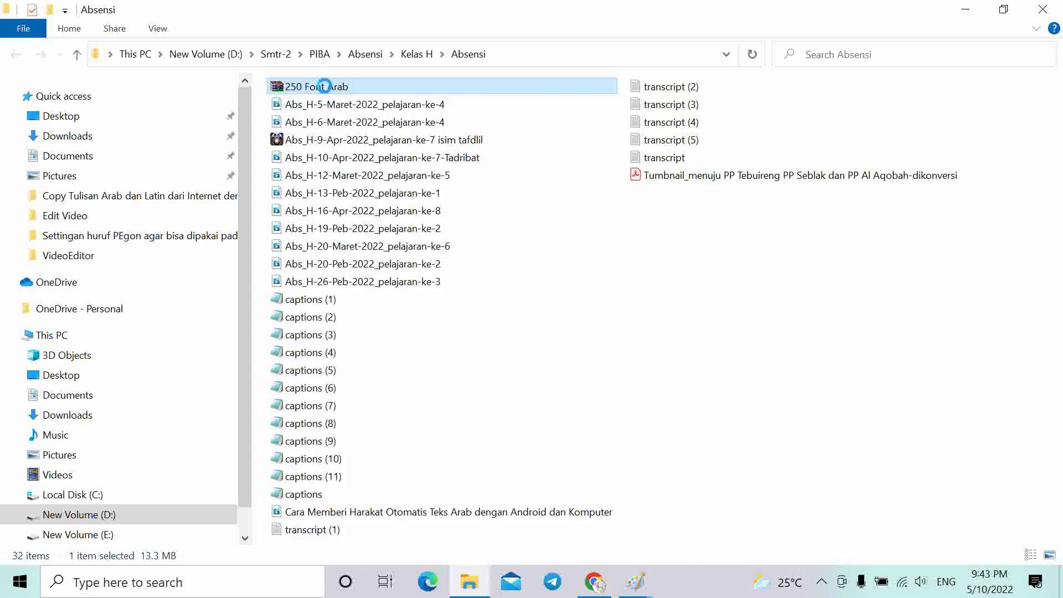
pyautogui.rightClick(327, 91)
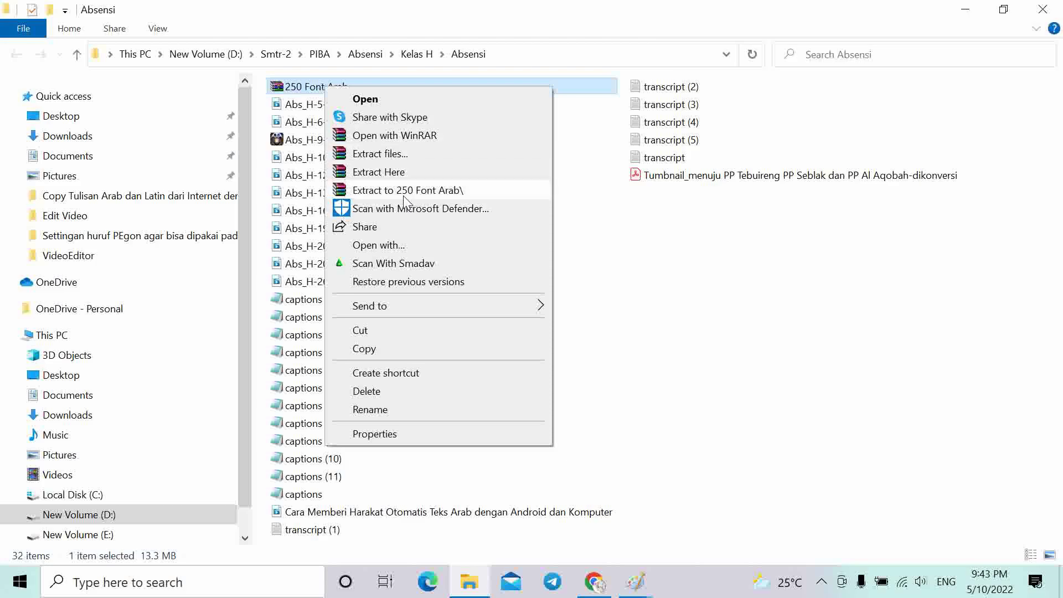
pyautogui.click(410, 145)
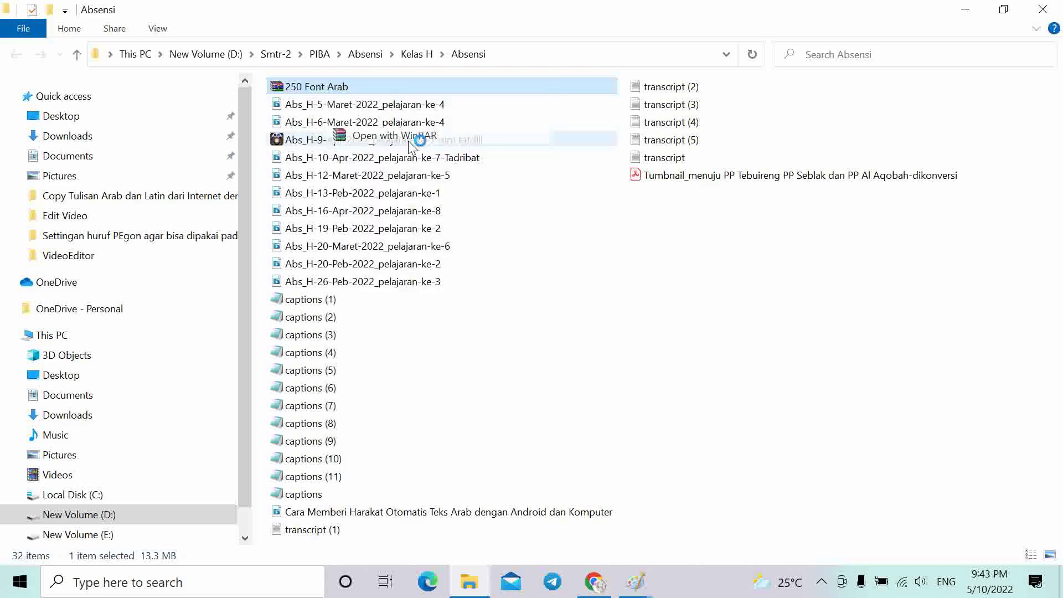
pyautogui.click(388, 141)
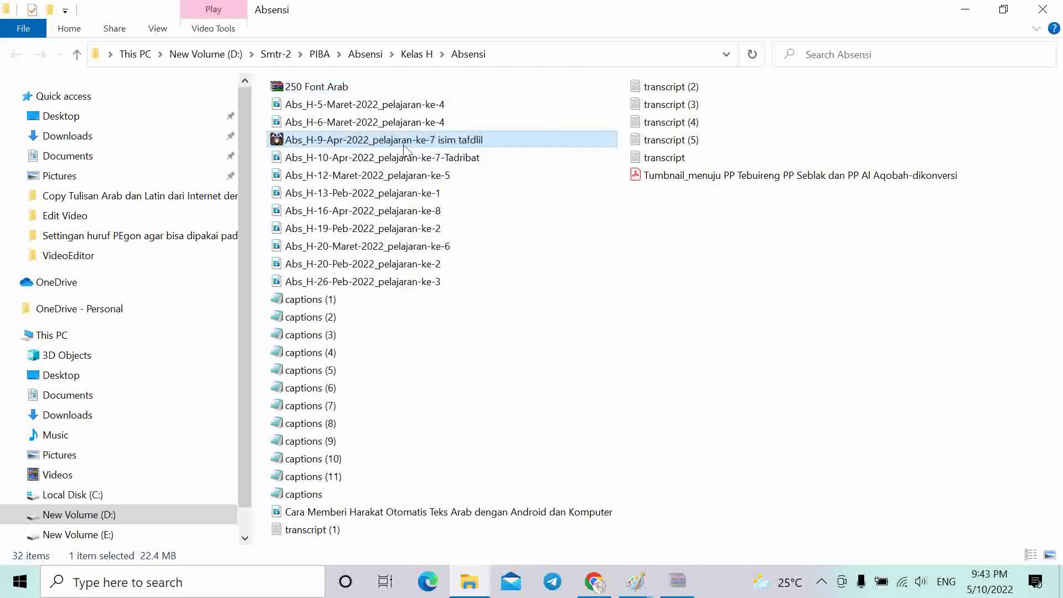
pyautogui.click(332, 87)
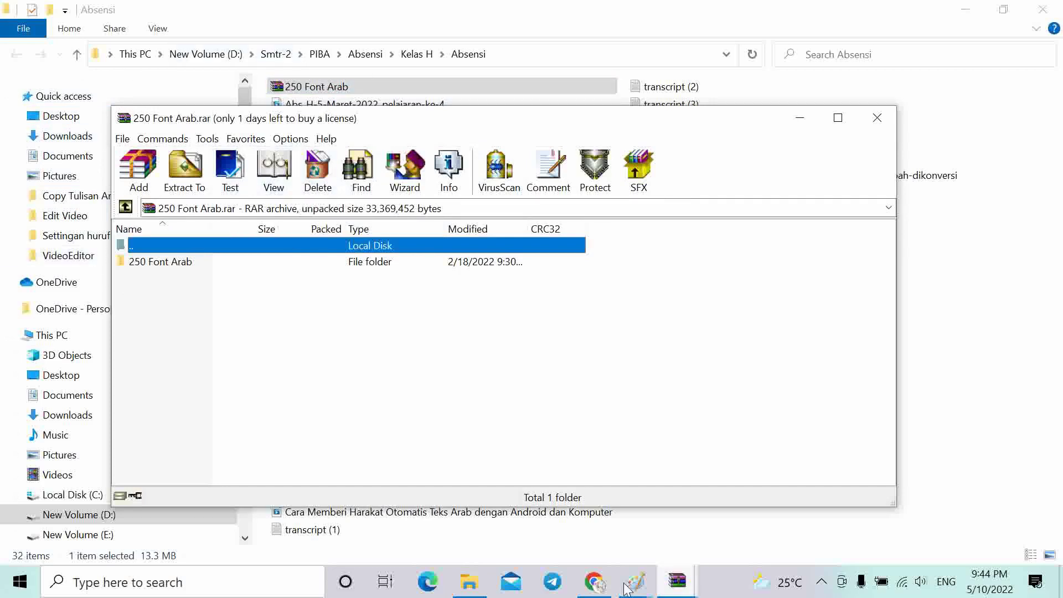
# - Switch to Chrome and search Google for "winrar download" in a new tab
pyautogui.click(594, 583)
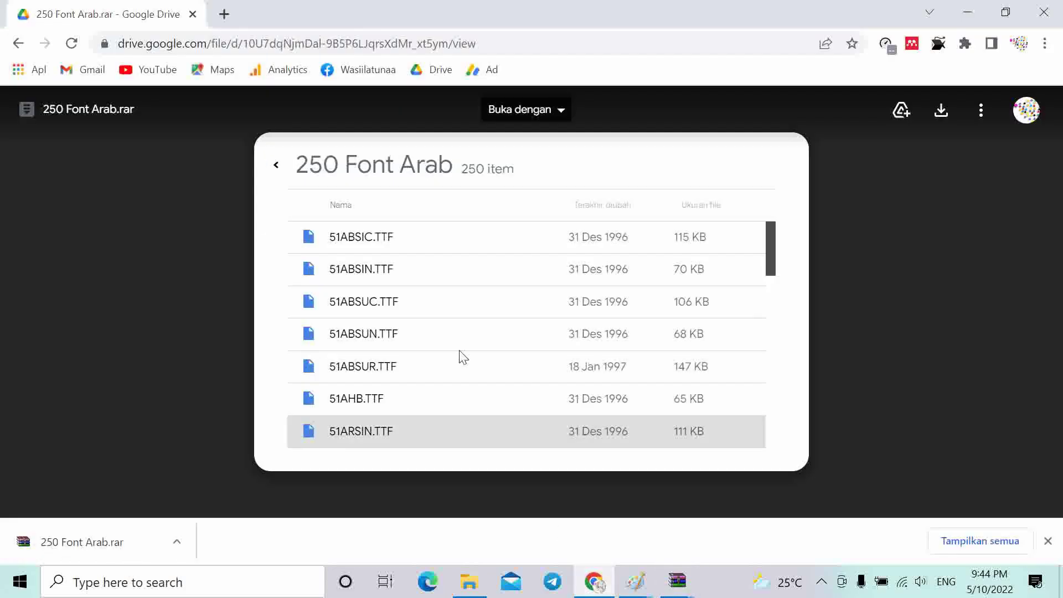
pyautogui.click(224, 14)
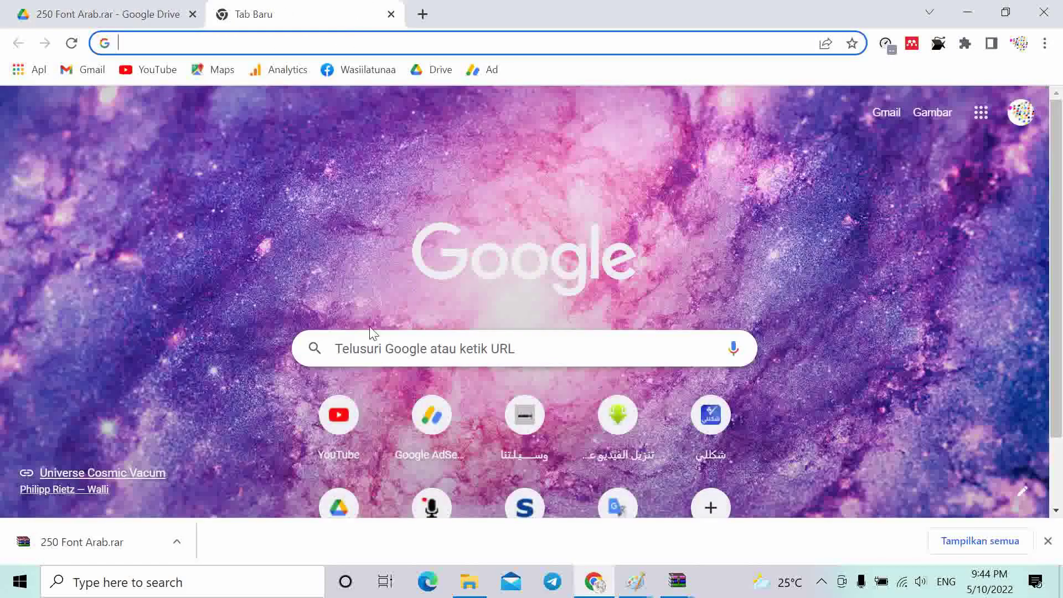
pyautogui.click(440, 349)
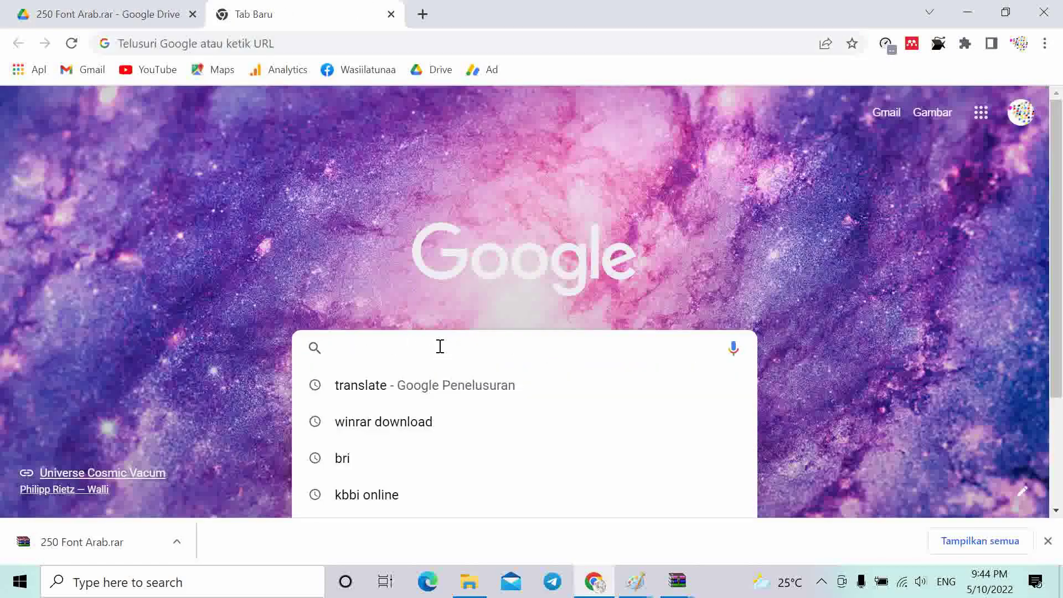
pyautogui.write('winrar download')
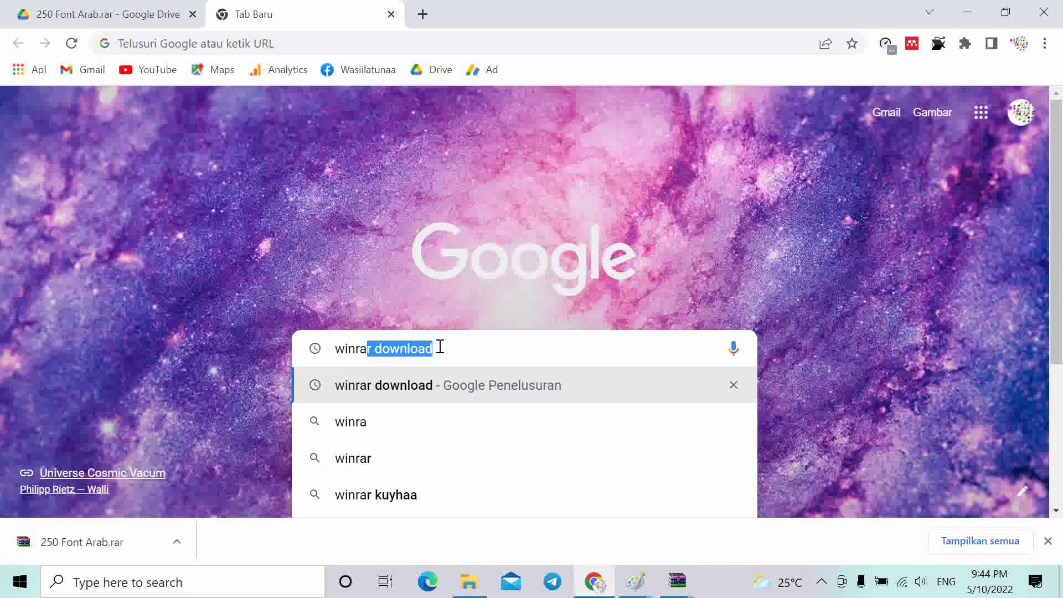
pyautogui.press('Return')
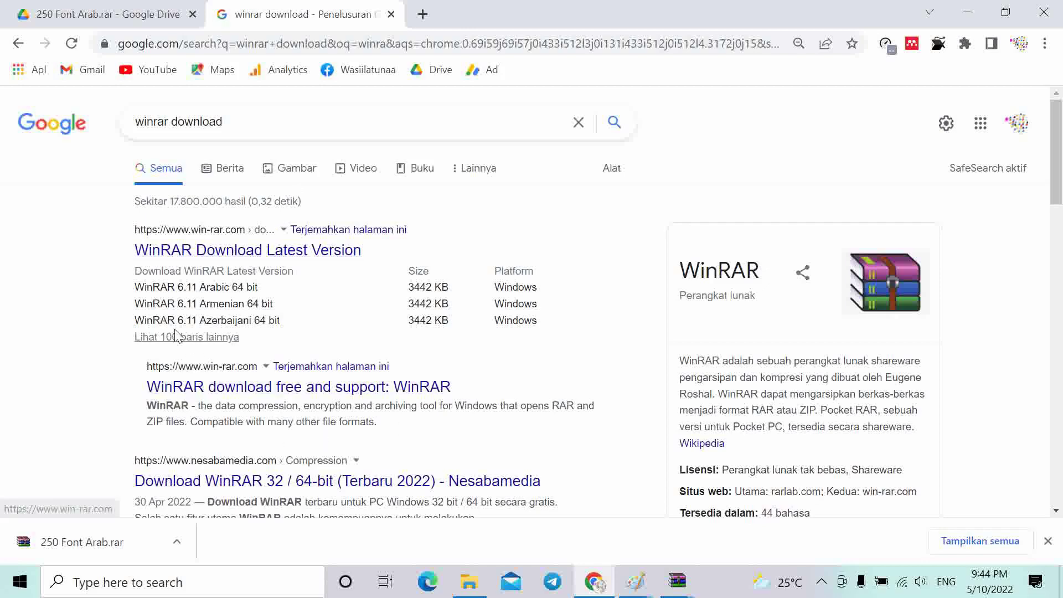
# - Open the official win-rar.com download page from the results and look through the available WinRAR versions
pyautogui.click(198, 235)
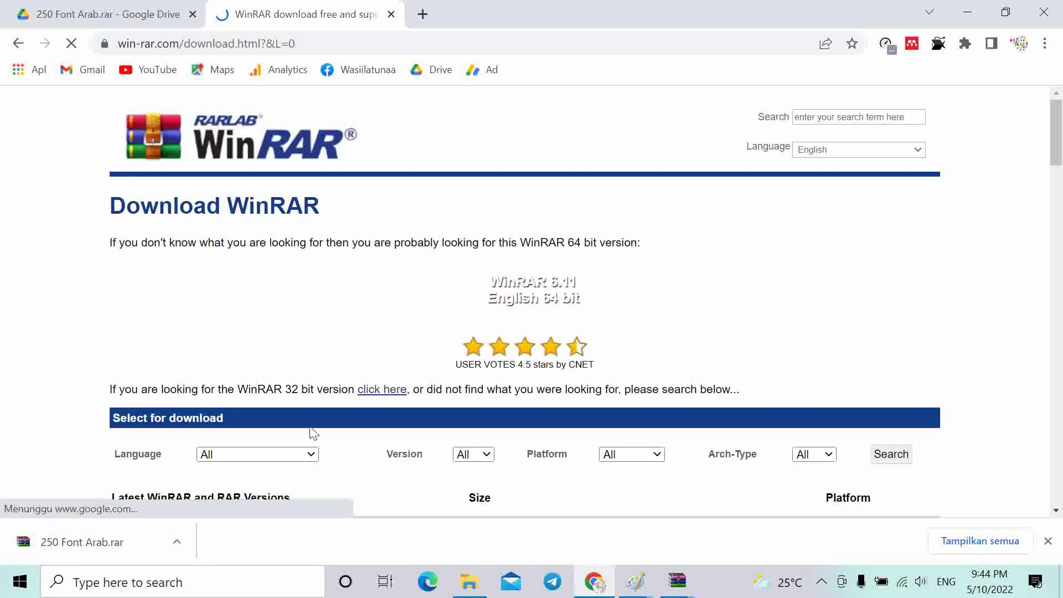
pyautogui.scroll(-2, 523, 331)
pyautogui.scroll(-4, 523, 330)
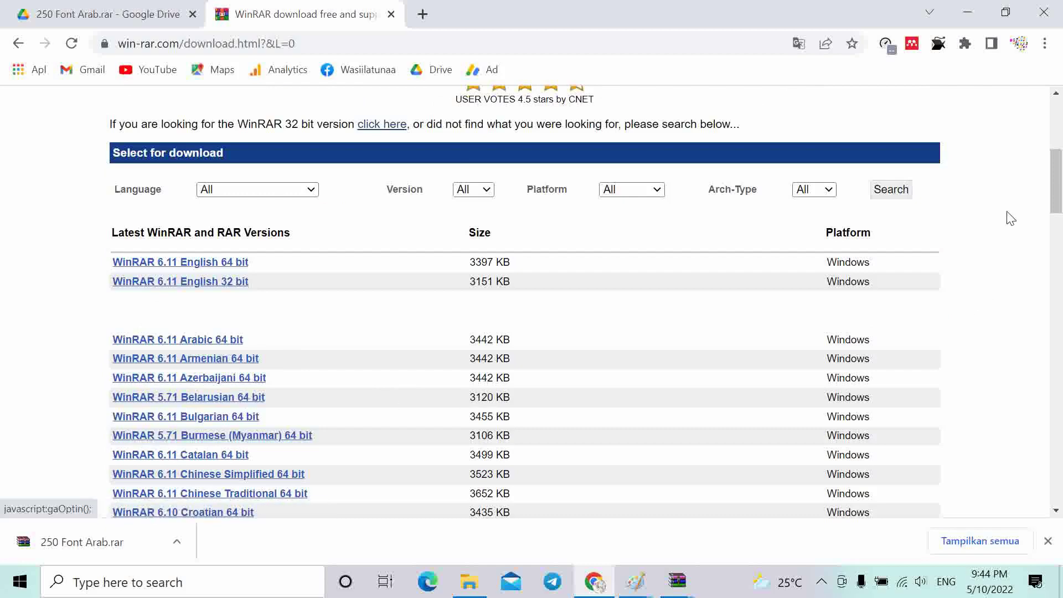
pyautogui.moveTo(1055, 190)
pyautogui.mouseDown()
pyautogui.moveTo(1061, 148)
pyautogui.moveTo(1060, 198)
pyautogui.mouseUp()
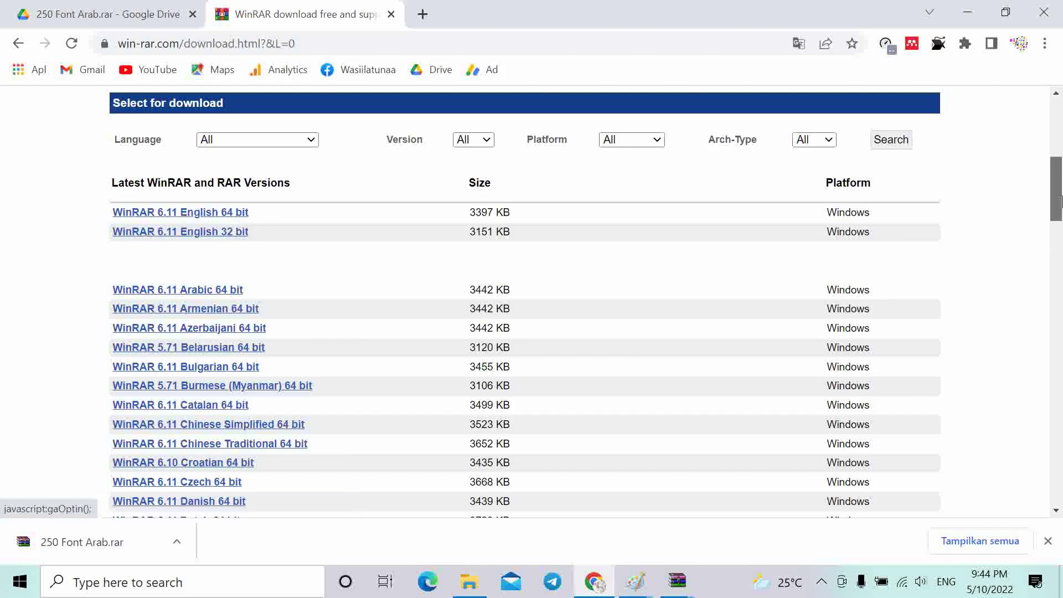
pyautogui.scroll(-3, 1061, 227)
pyautogui.moveTo(1062, 226); pyautogui.dragTo(1060, 145)
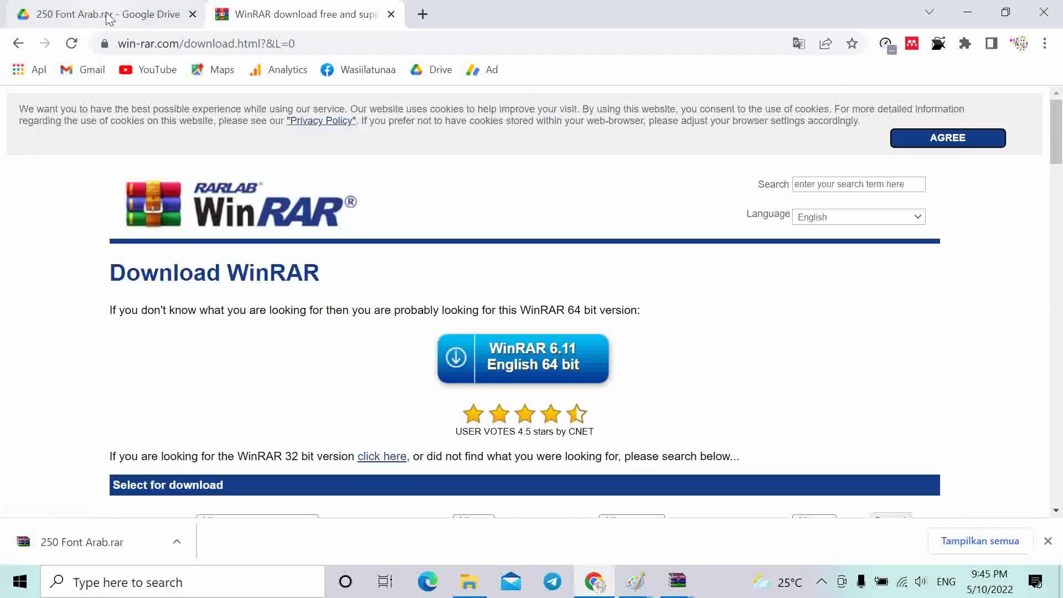
# - Show the downloaded 250 Font Arab.rar in its folder again and extract it directly there
pyautogui.click(177, 544)
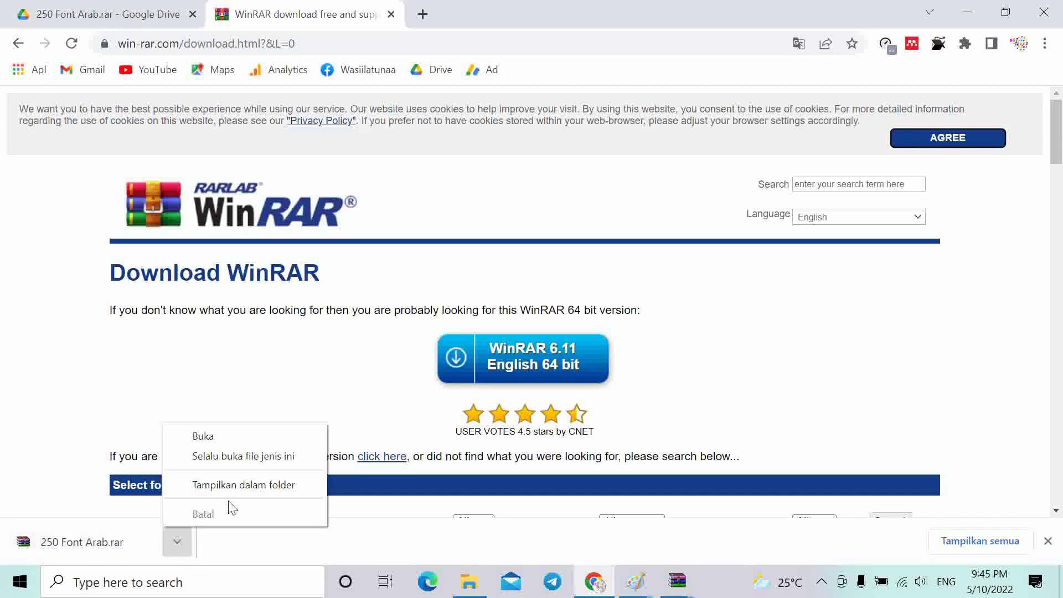
pyautogui.click(244, 487)
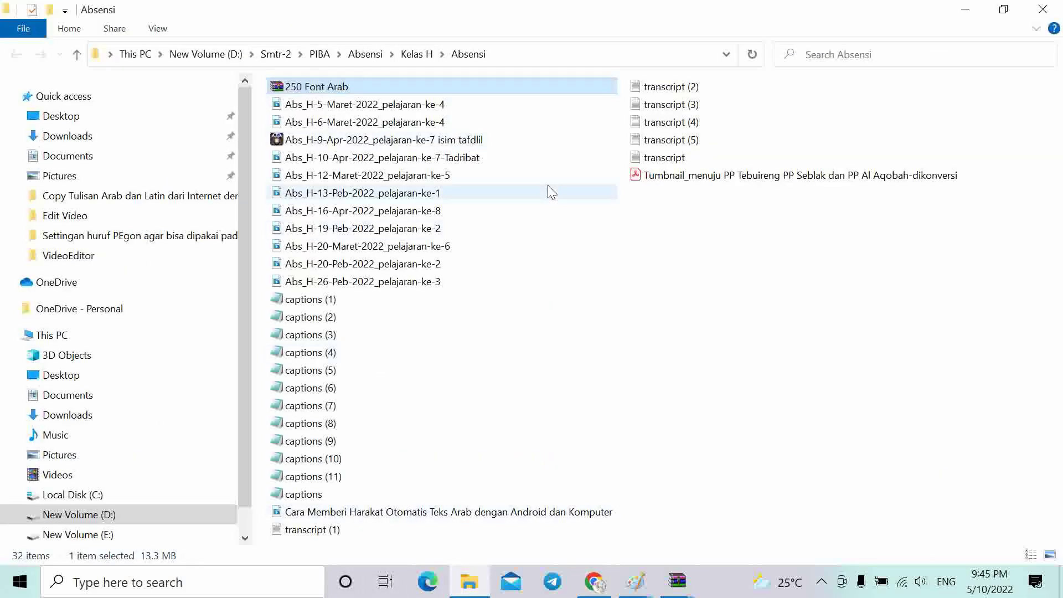
pyautogui.moveTo(552, 192)
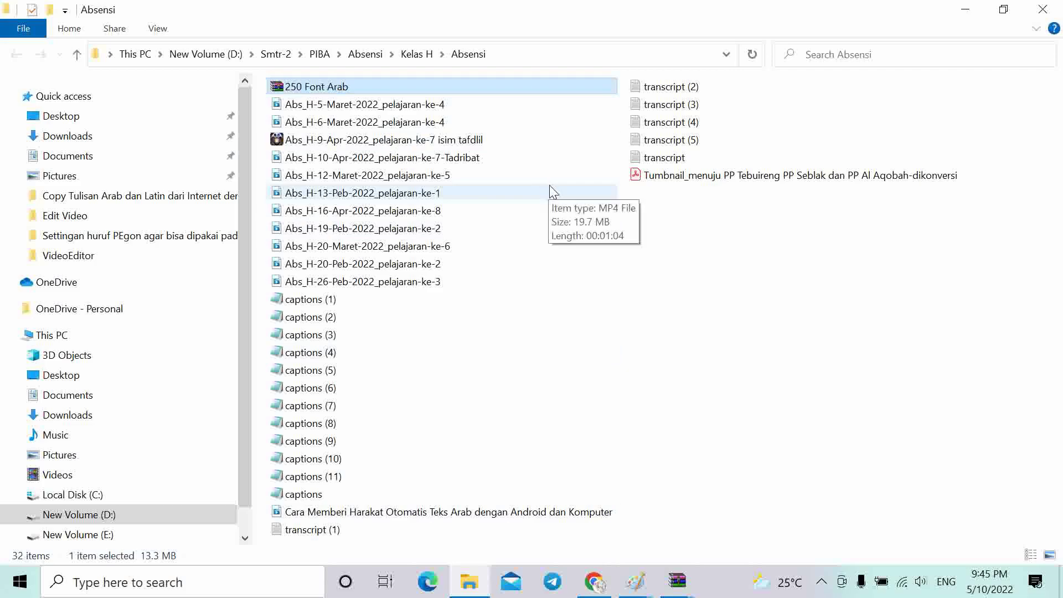
pyautogui.rightClick(315, 93)
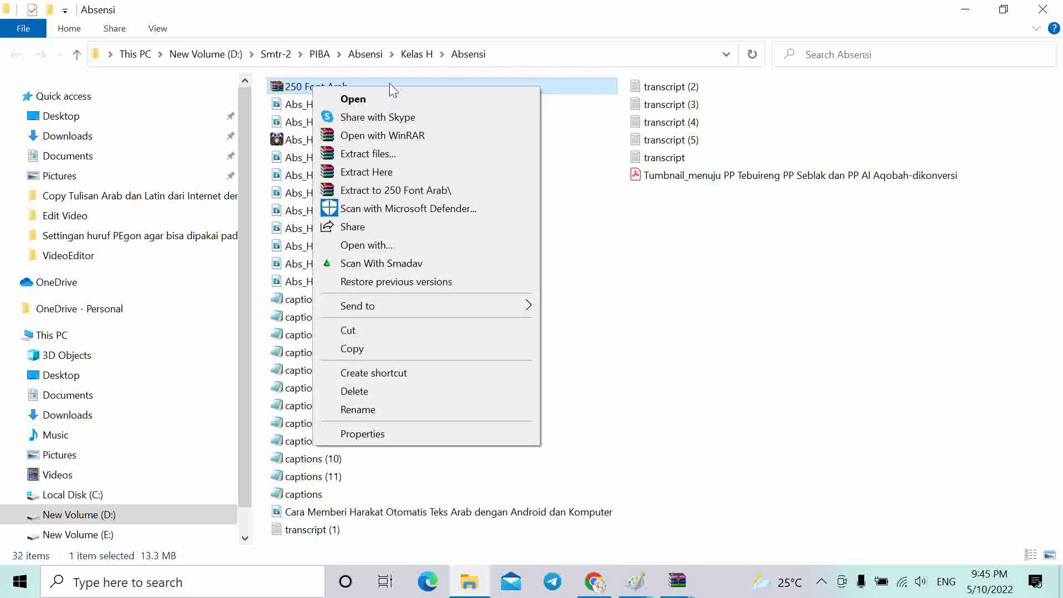
pyautogui.click(396, 175)
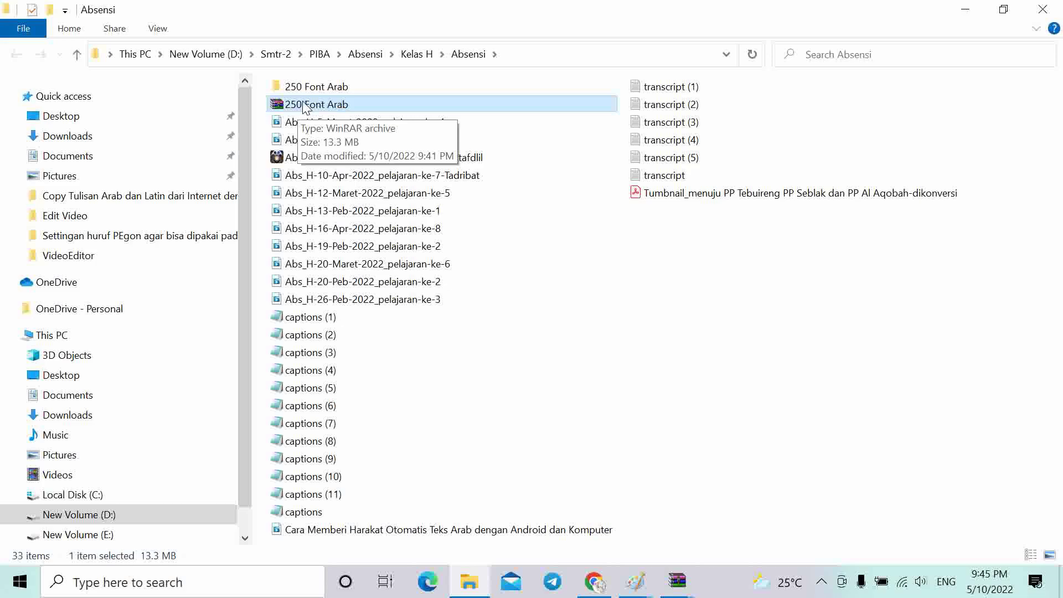
# - Open the 250 Font Arab archive in WinRAR to compare it with the extracted folder, and close its window
pyautogui.doubleClick(313, 107)
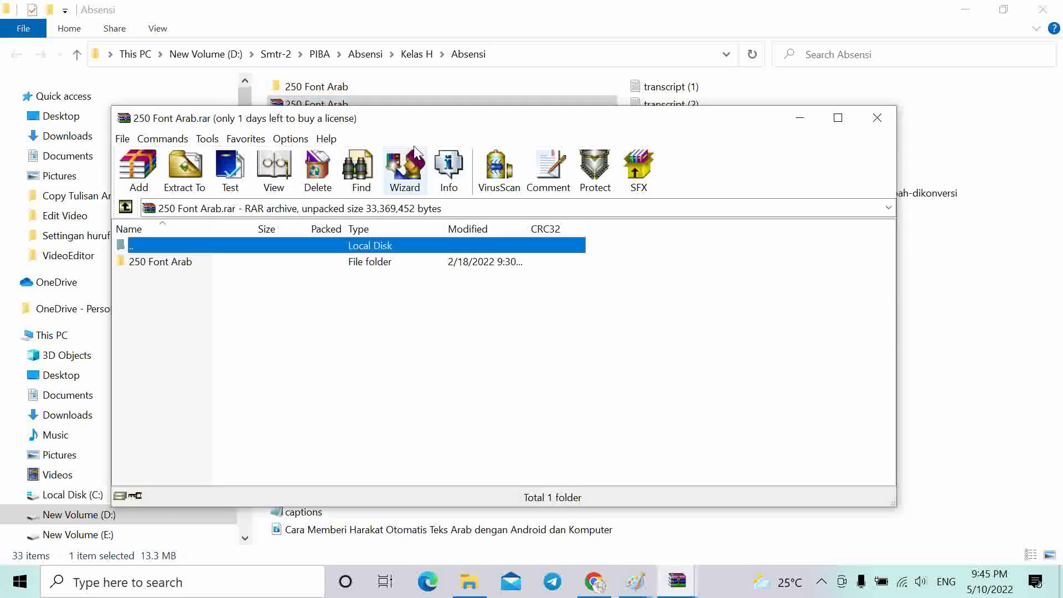
pyautogui.moveTo(468, 116); pyautogui.dragTo(475, 179)
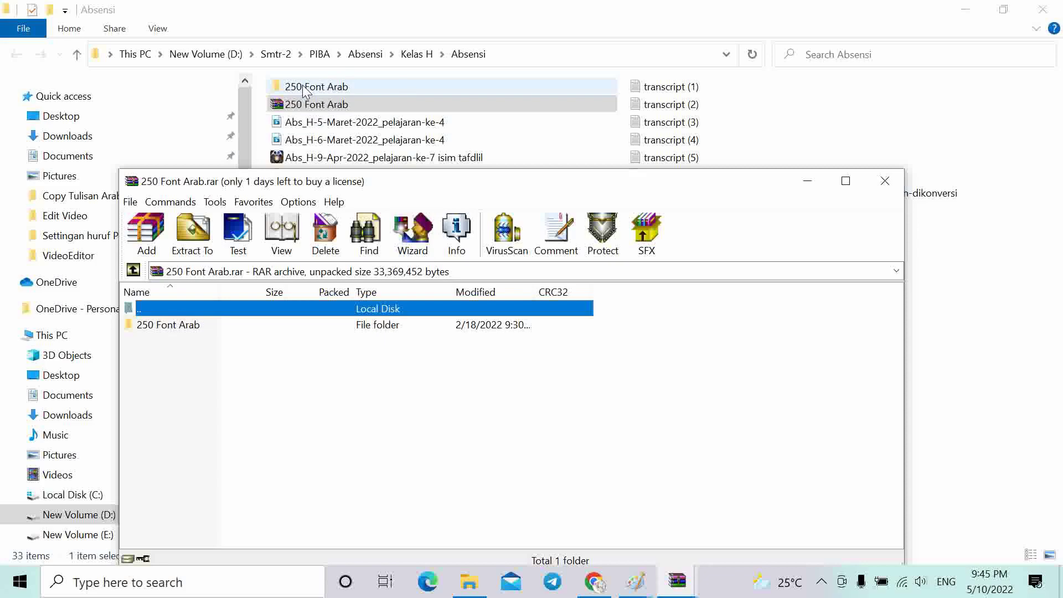
pyautogui.click(885, 181)
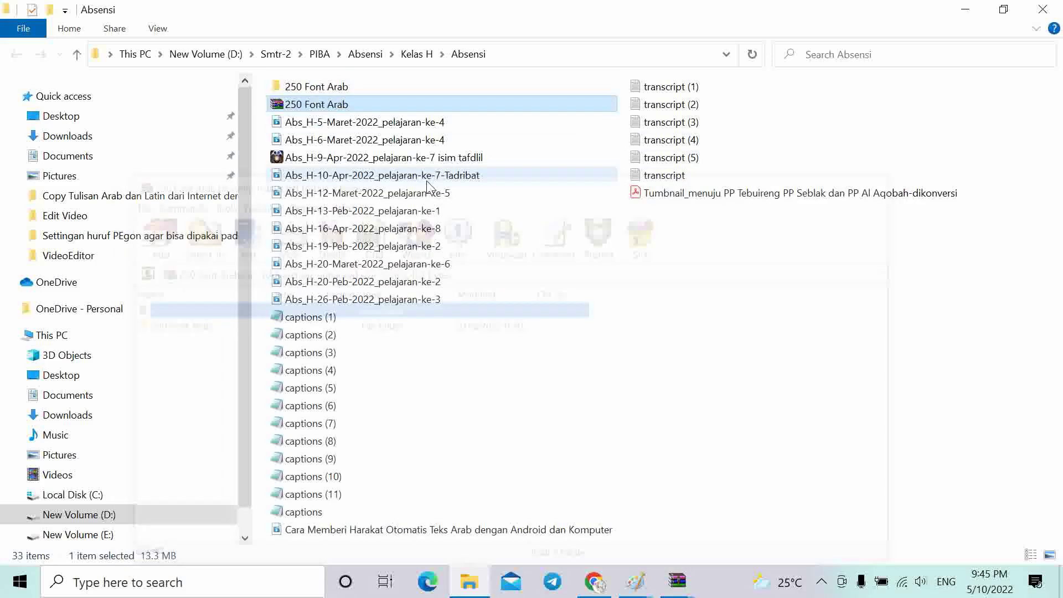
# - Open the extracted 250 Font Arab folder and display its files as a list
pyautogui.doubleClick(308, 87)
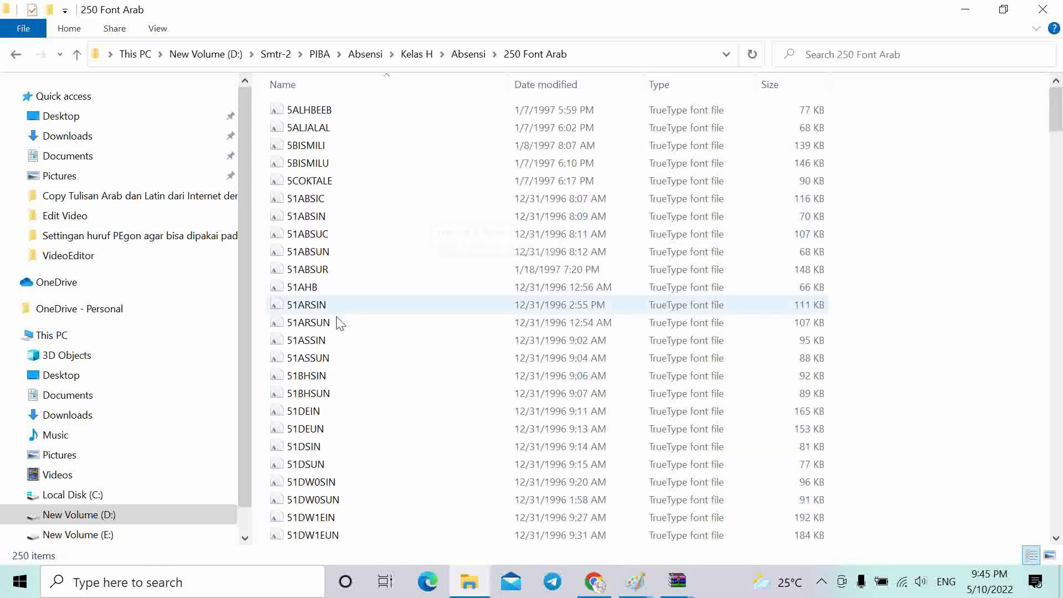
pyautogui.rightClick(972, 172)
pyautogui.moveTo(978, 187)
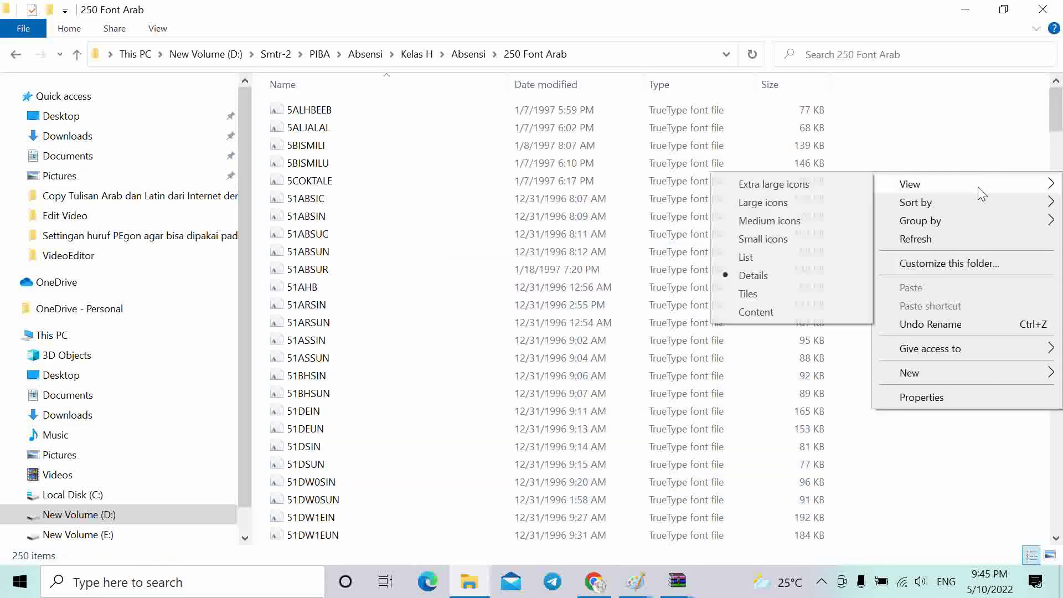
pyautogui.click(774, 258)
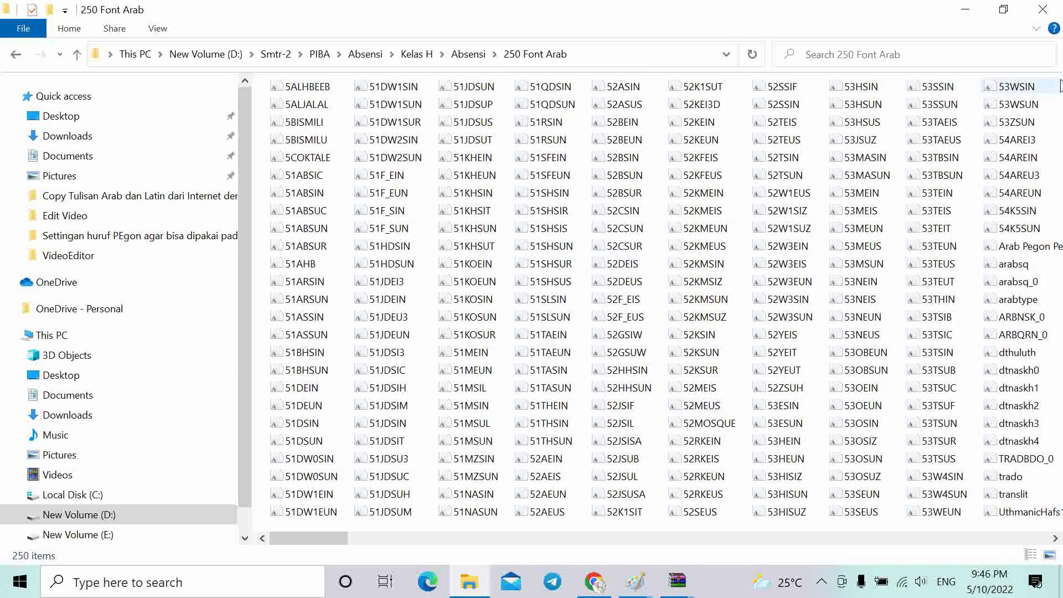
# - Select all the font files in the 250 Font Arab folder and start installing them
pyautogui.click(307, 87)
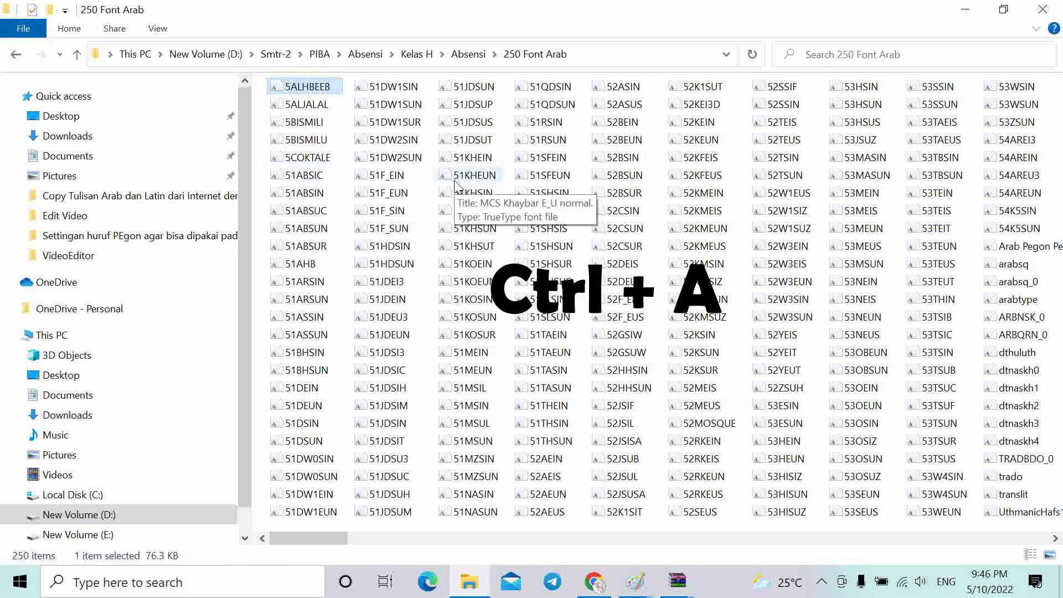
pyautogui.hotkey('ctrl', 'a')
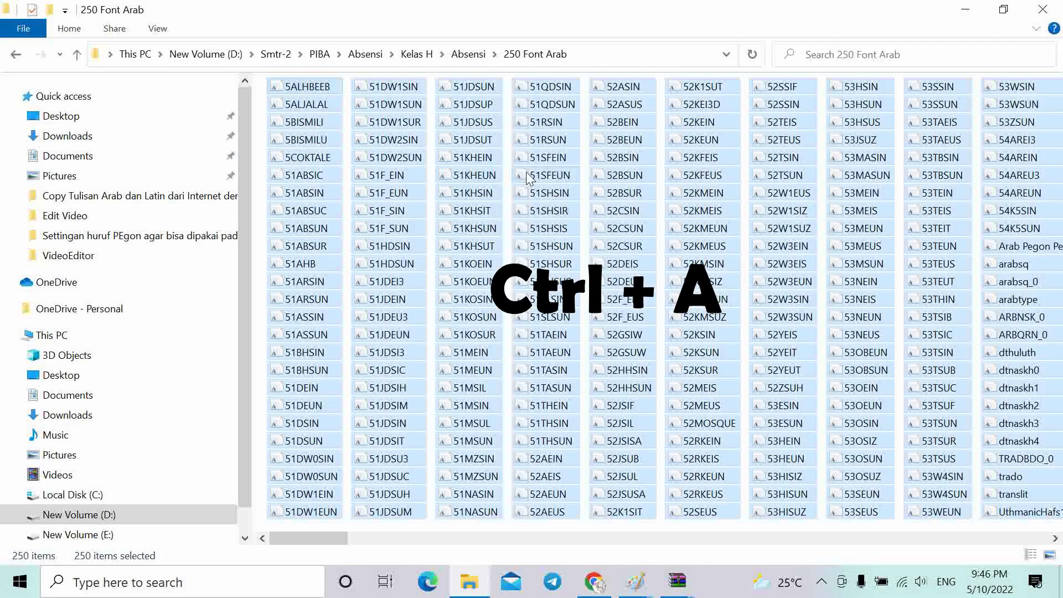
pyautogui.rightClick(481, 128)
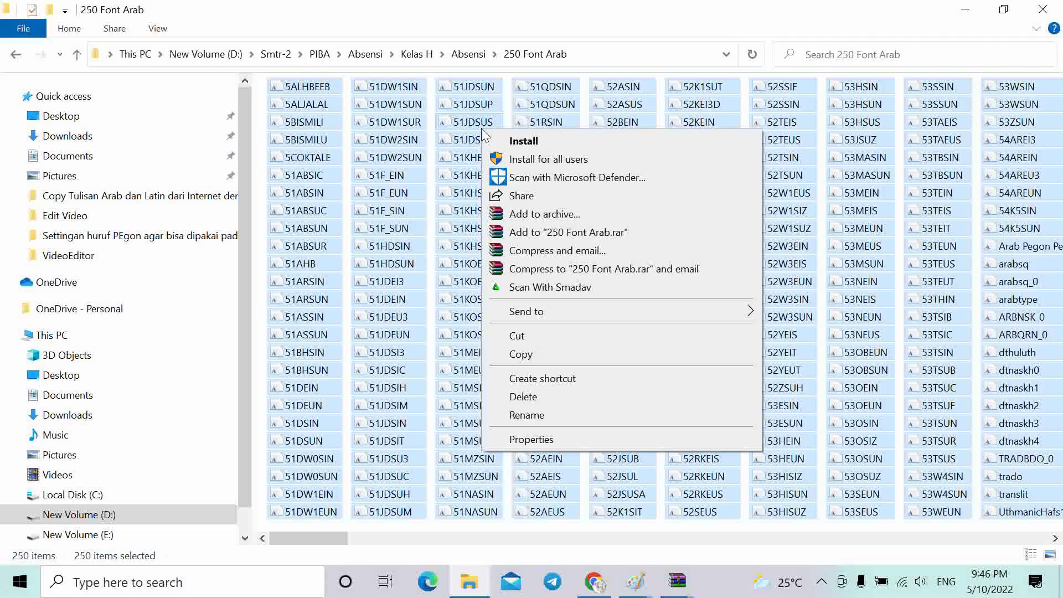
pyautogui.click(539, 141)
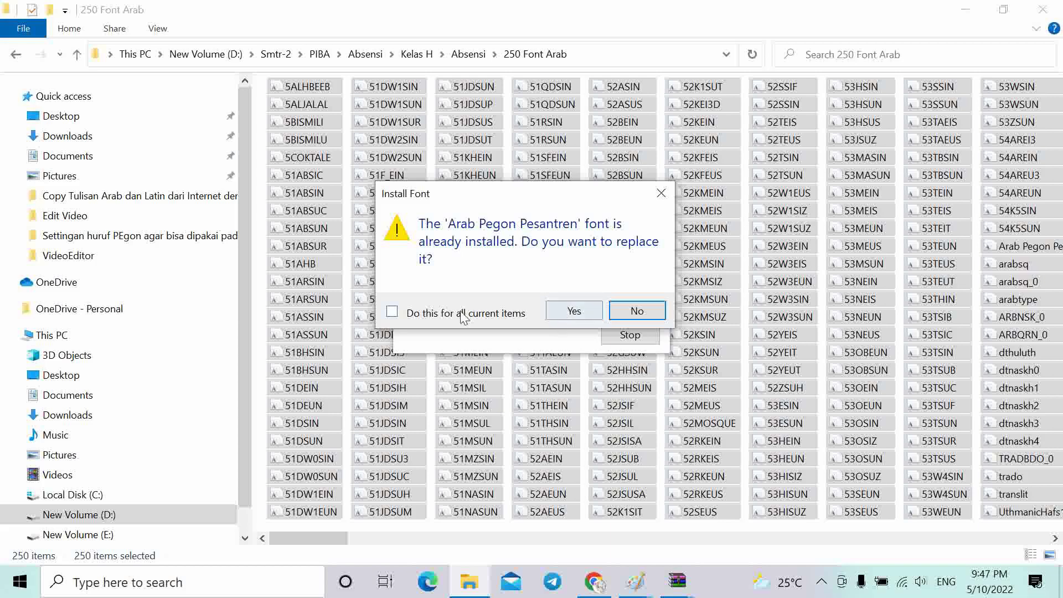
# - Agree to replace the already installed fonts, applying the choice to all current items, and deselect the files once installation ends
pyautogui.click(575, 313)
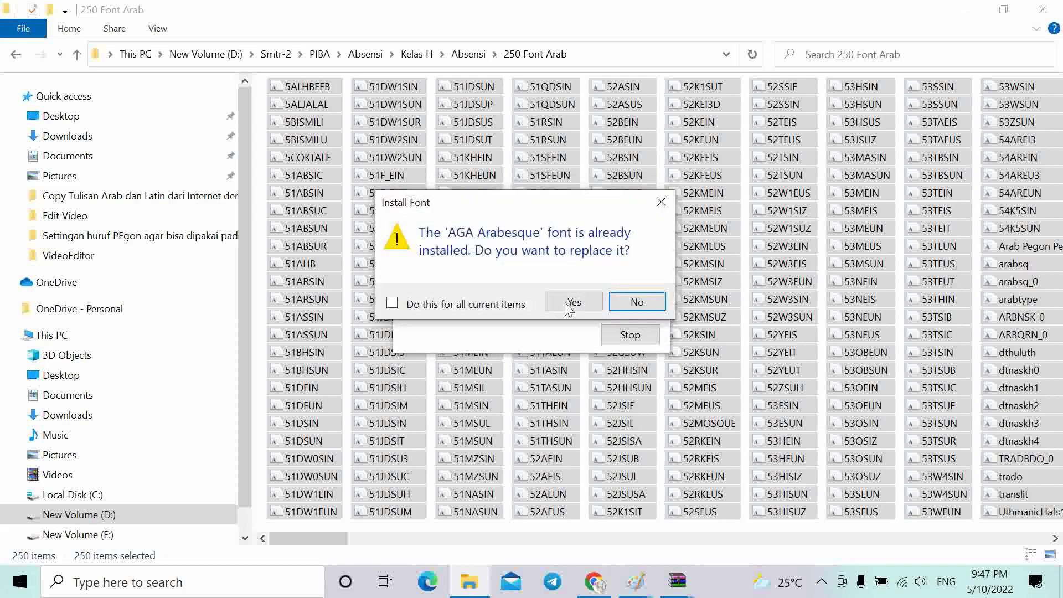
pyautogui.click(573, 304)
pyautogui.click(572, 302)
pyautogui.click(574, 302)
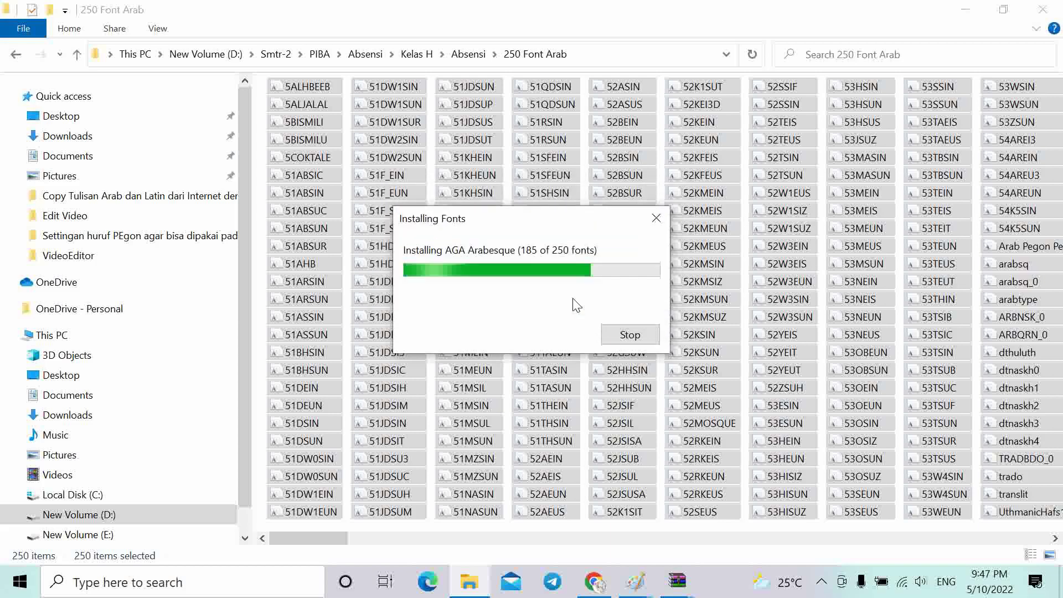
pyautogui.click(573, 302)
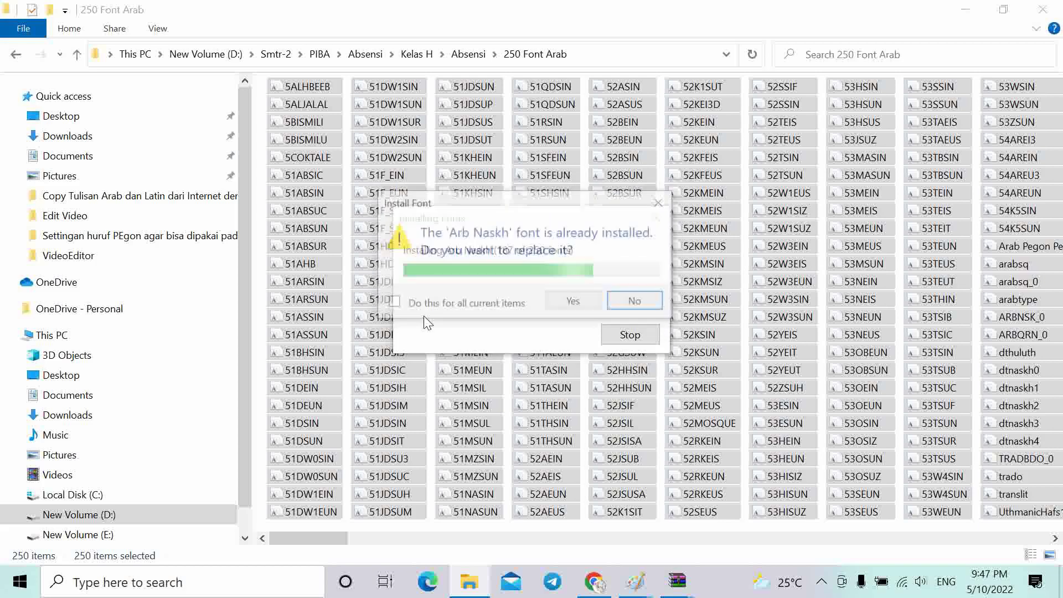
pyautogui.click(436, 304)
pyautogui.click(574, 301)
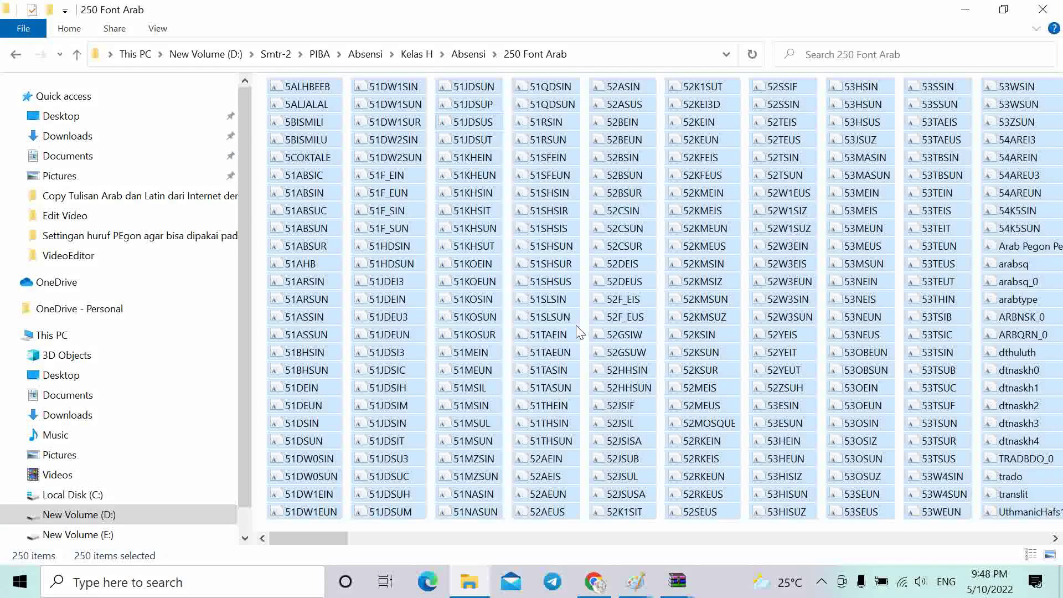
pyautogui.click(521, 197)
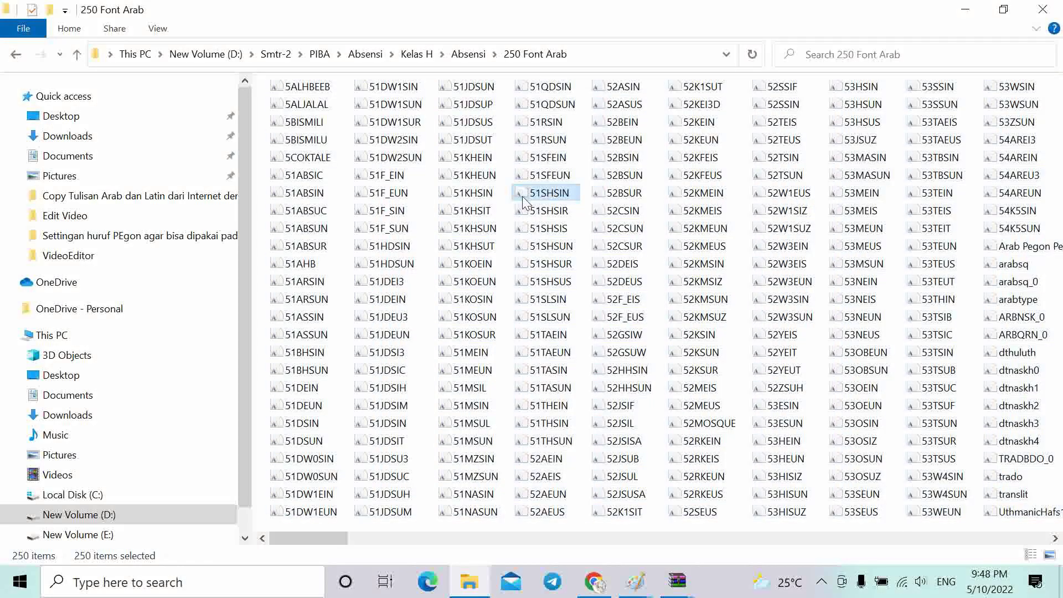
# - Minimize the File Explorer and Paint windows, move the WinRAR window aside, and start Word from the desktop with a blank document
pyautogui.click(967, 9)
pyautogui.click(967, 8)
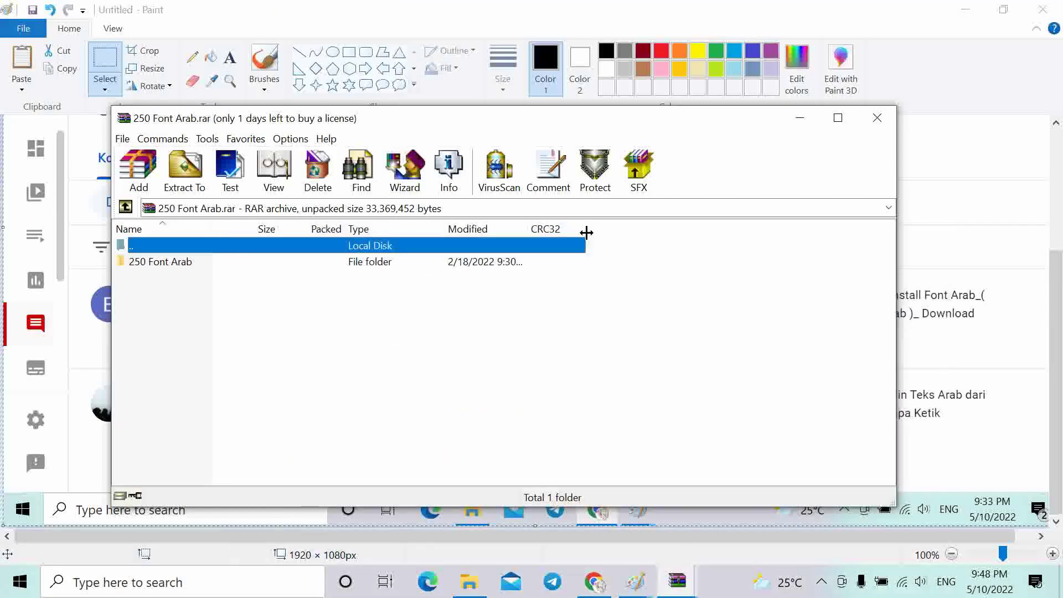
pyautogui.click(966, 12)
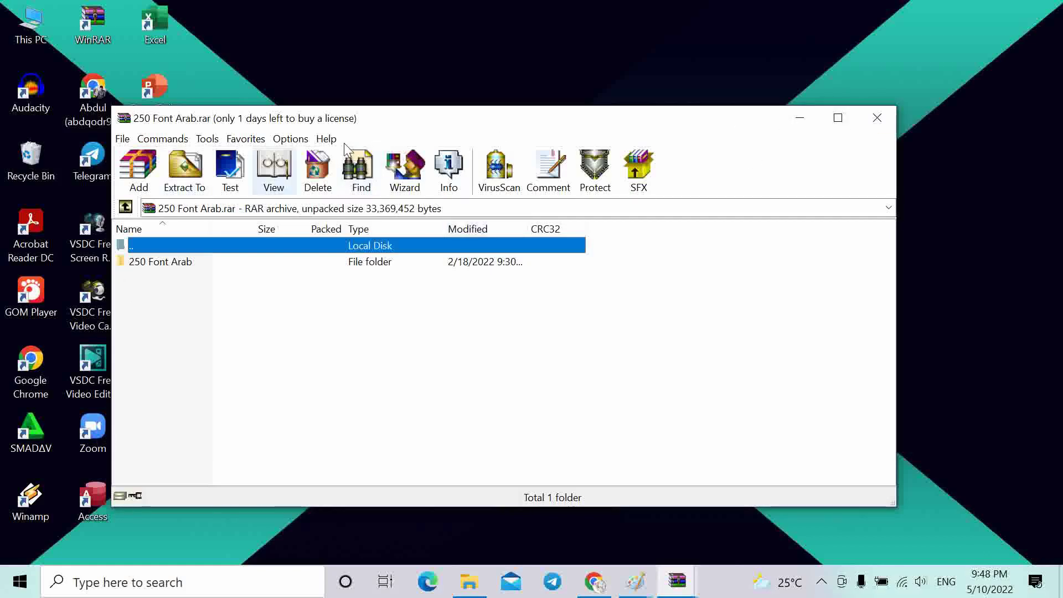
pyautogui.moveTo(380, 126); pyautogui.dragTo(681, 88)
pyautogui.doubleClick(154, 161)
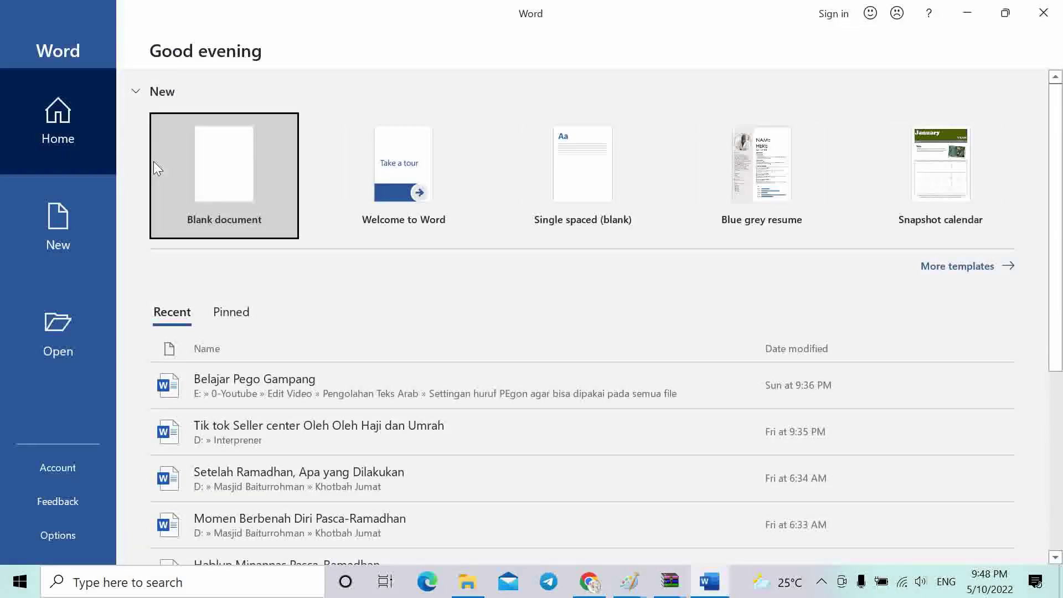
pyautogui.click(154, 168)
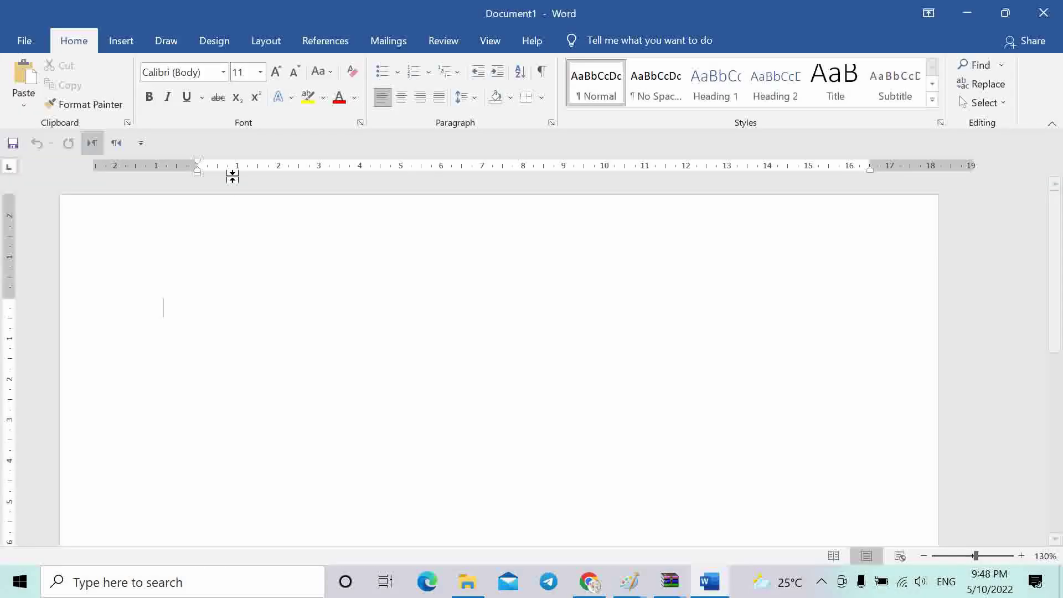
# - Look through the list of available fonts in Word for the newly installed Arabic fonts, such as the MCS families, and close the list
pyautogui.click(224, 72)
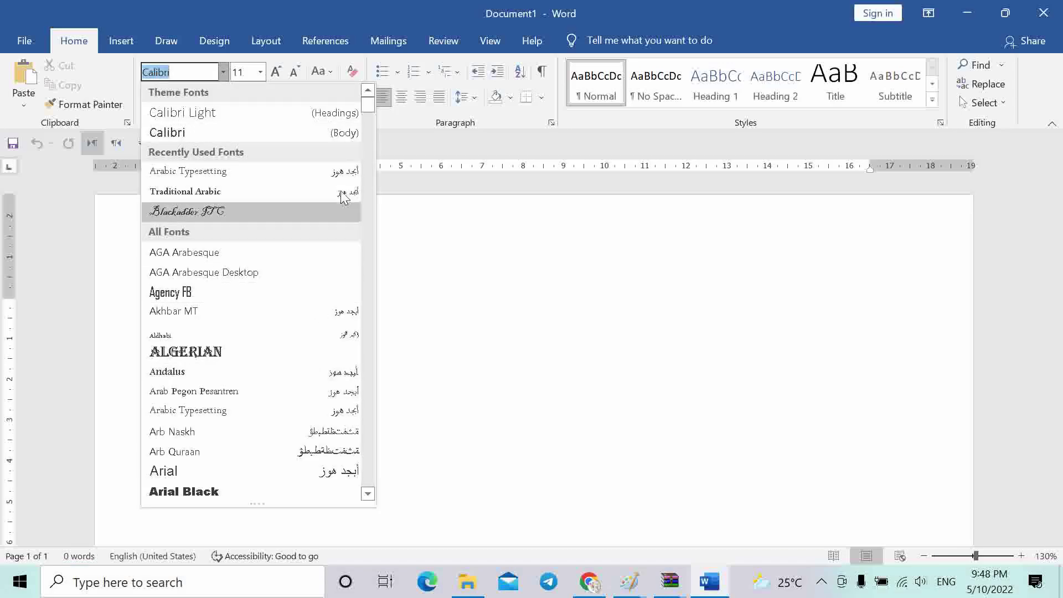
pyautogui.scroll(-5, 374, 132)
pyautogui.scroll(-20, 374, 133)
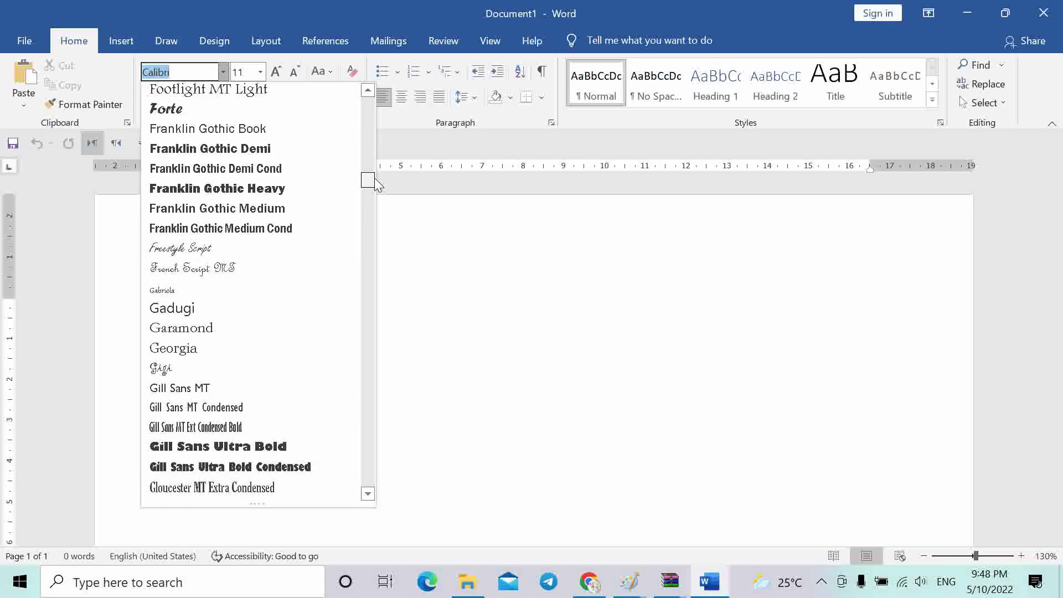
pyautogui.scroll(3, 374, 188)
pyautogui.scroll(-20, 217, 305)
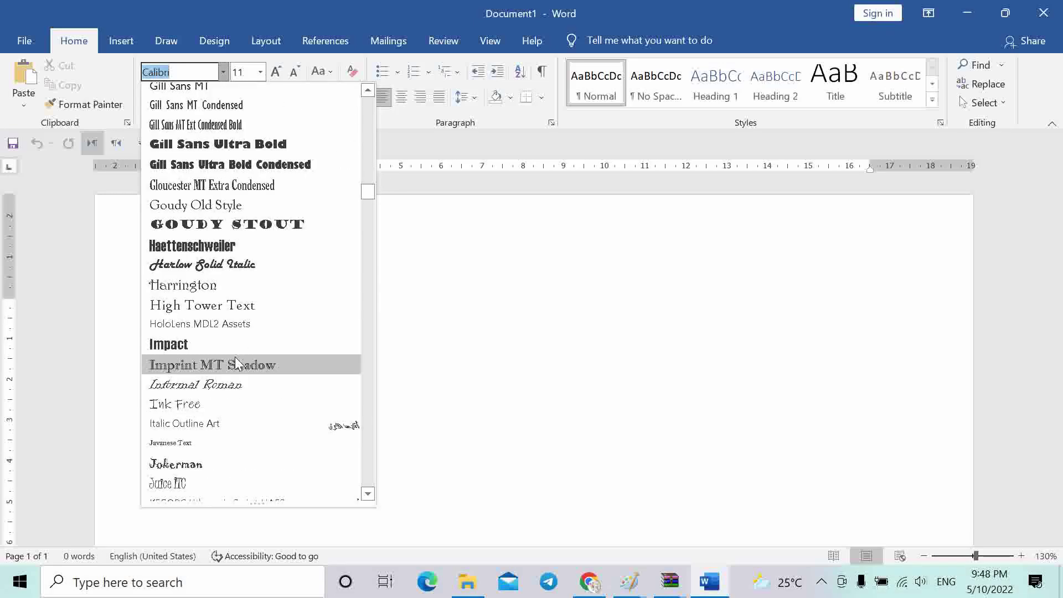
pyautogui.scroll(-4, 238, 385)
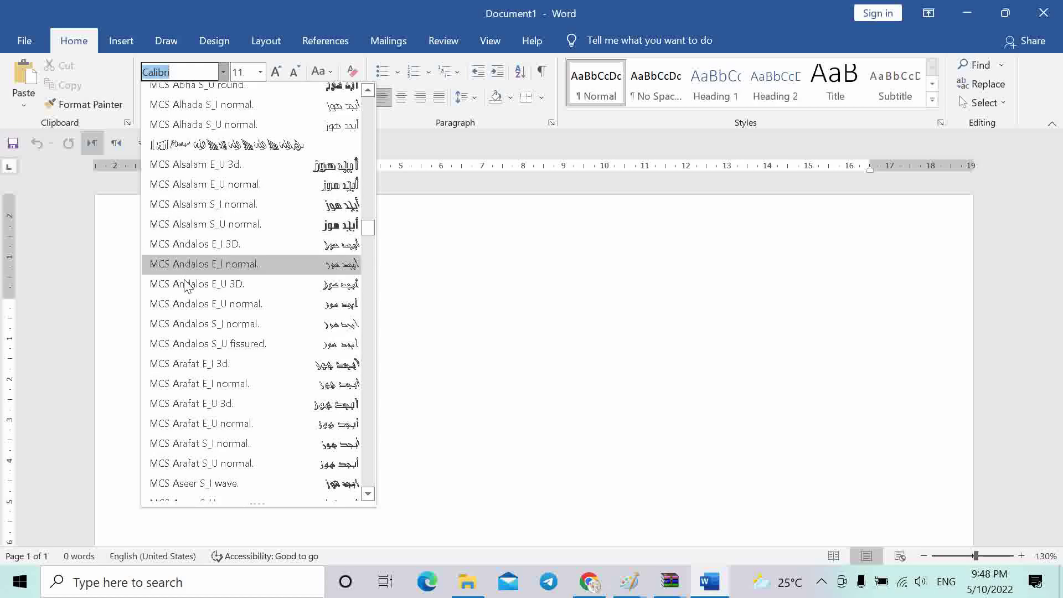
pyautogui.scroll(-6, 184, 303)
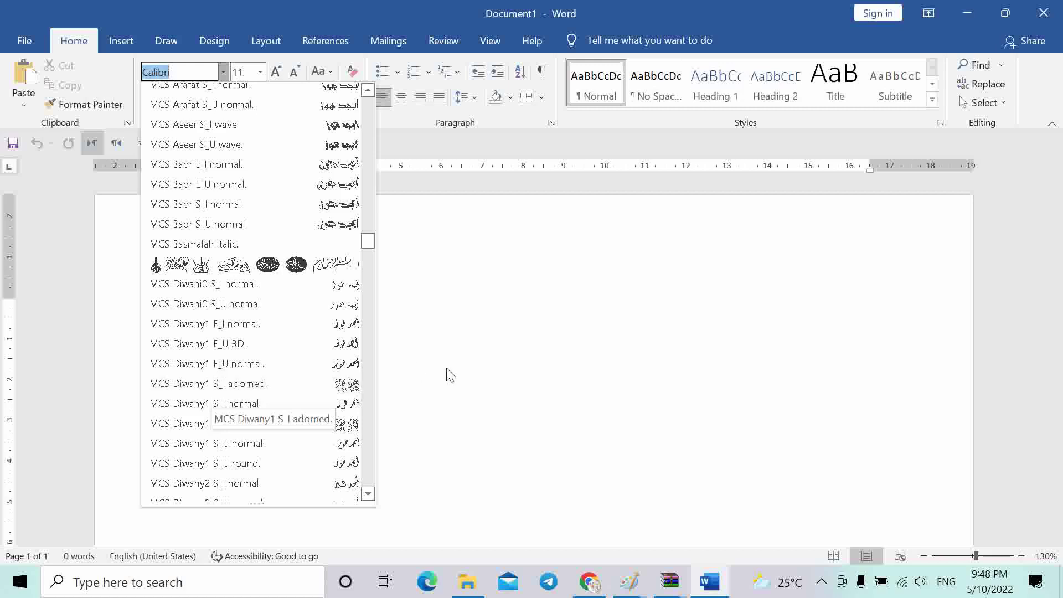
pyautogui.click(722, 359)
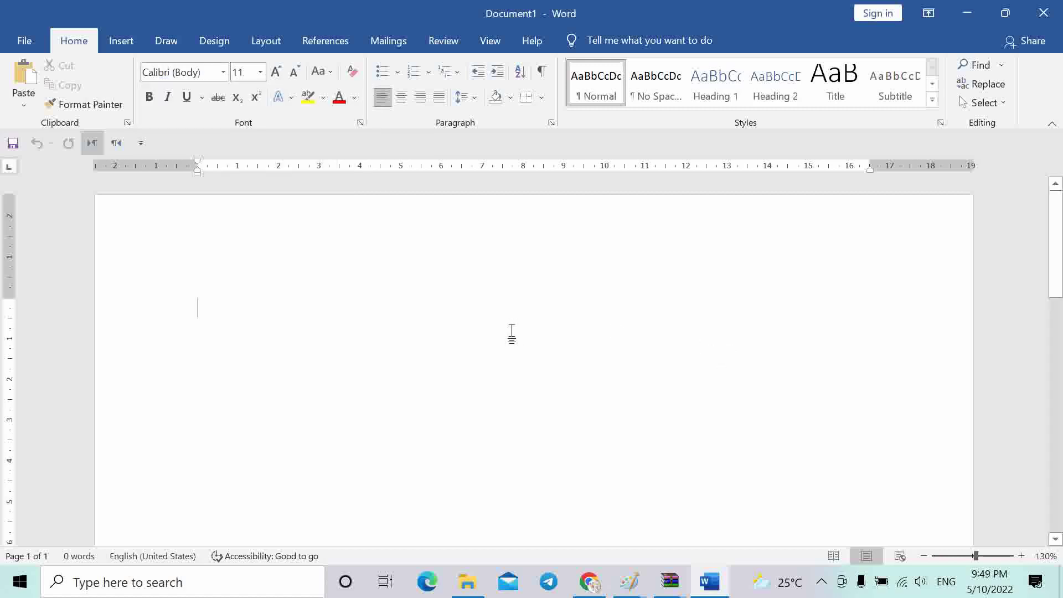